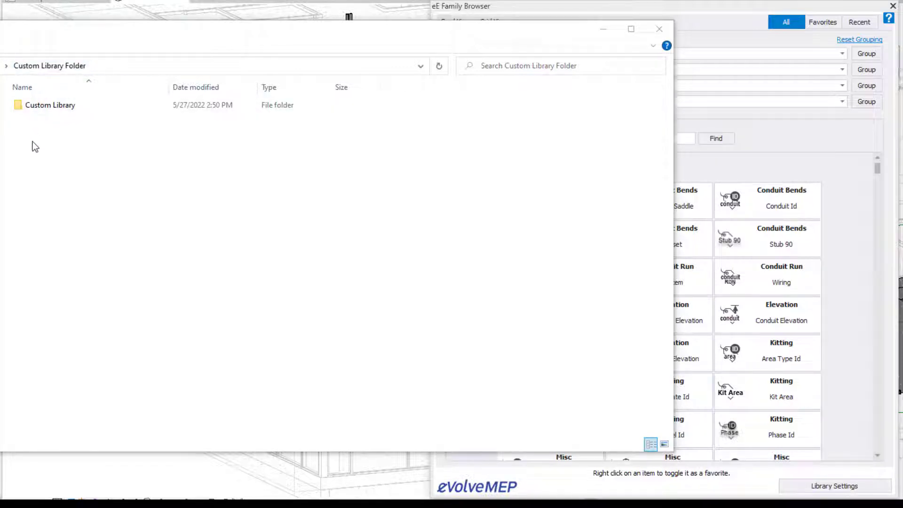
Step: Browse into the Custom Library folder and its Content folder of beam clamp files
click(43, 110)
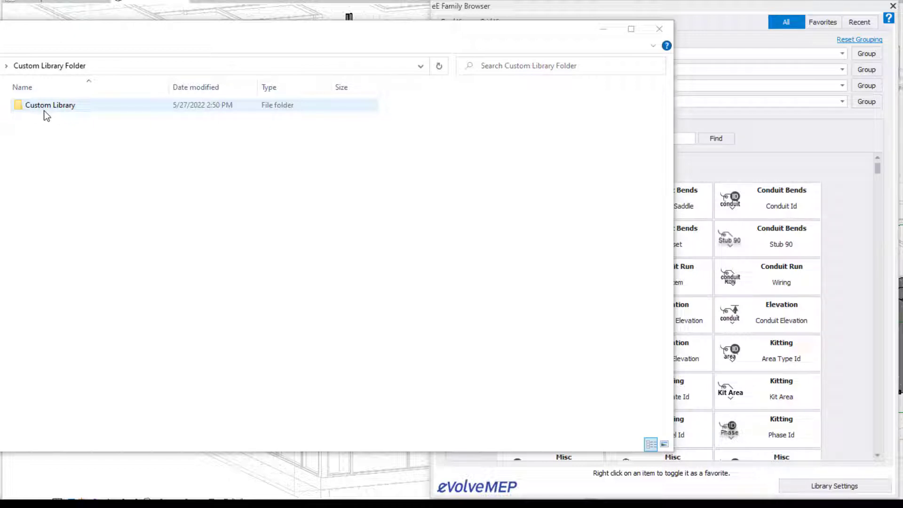
double_click(57, 106)
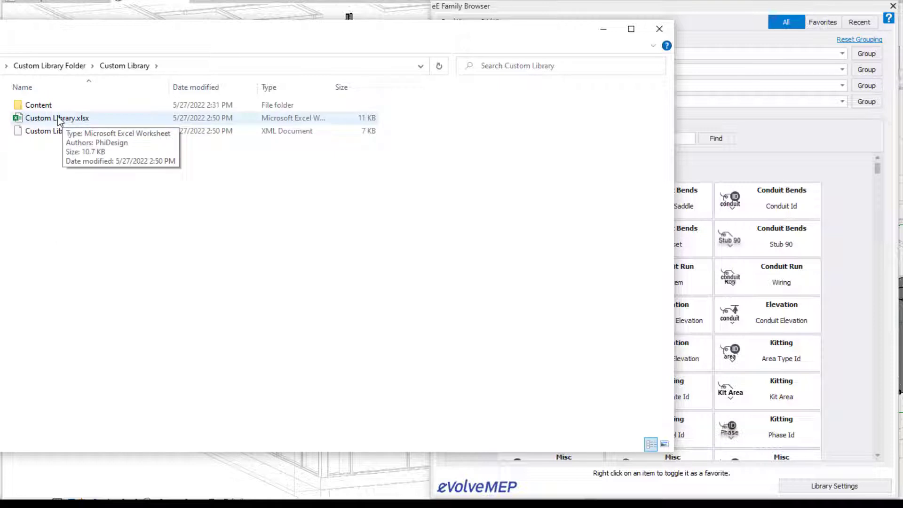
double_click(58, 106)
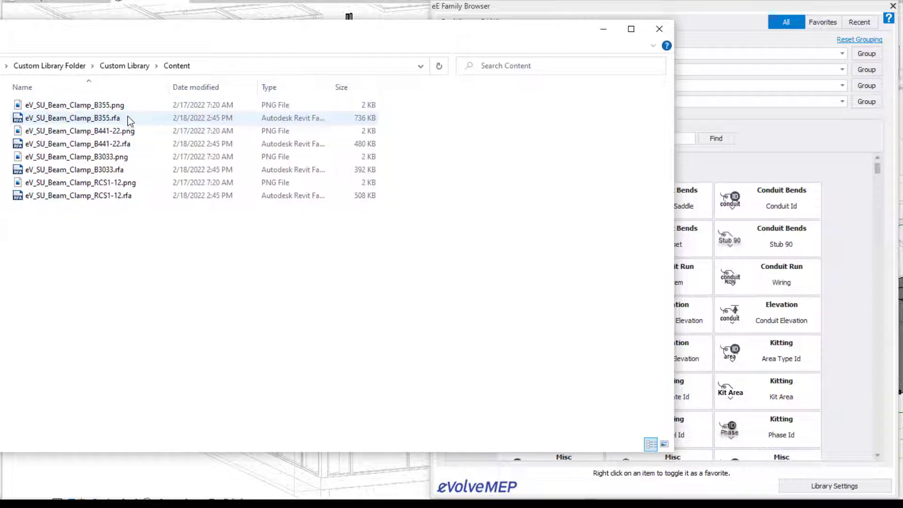
Step: Return to Custom Library and open Custom Library.xlsx in Excel
click(136, 67)
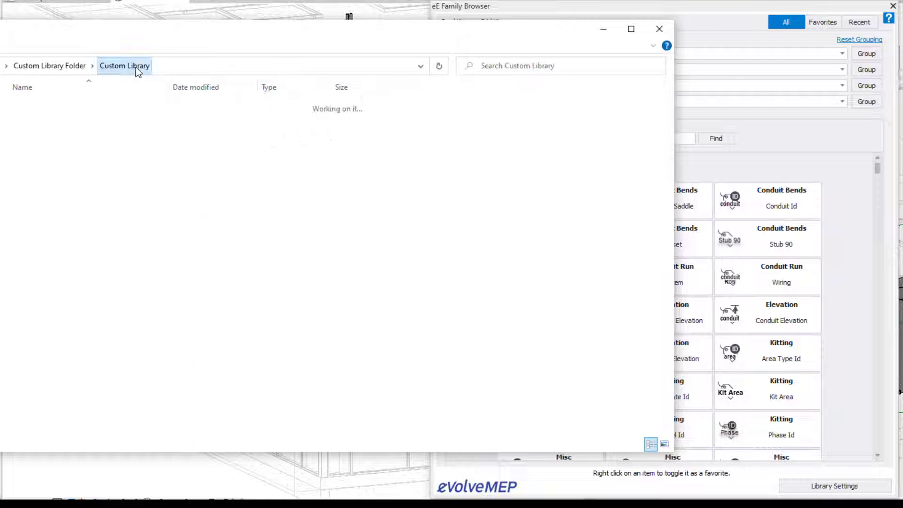
click(169, 258)
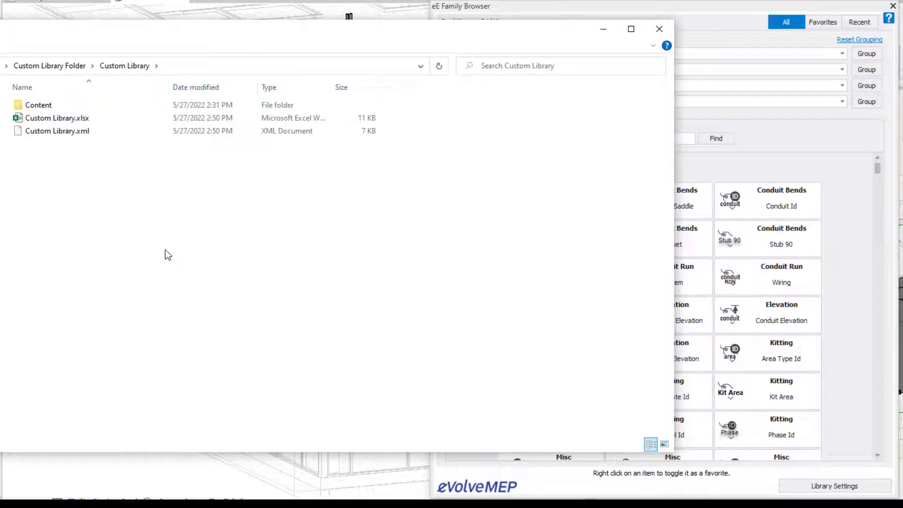
double_click(90, 124)
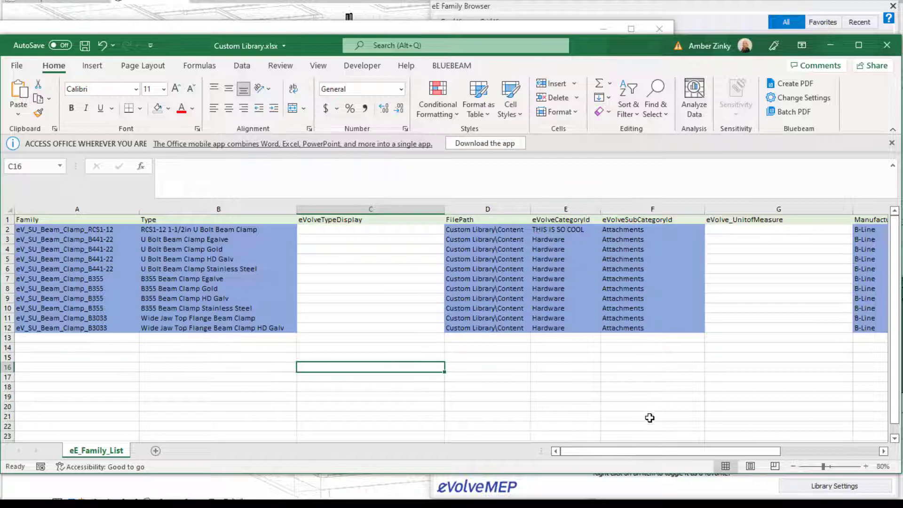
Step: Scroll the beam clamp list and widen column D so the Custom Library\Content file paths fit
drag(641, 453, 596, 430)
drag(535, 209, 545, 209)
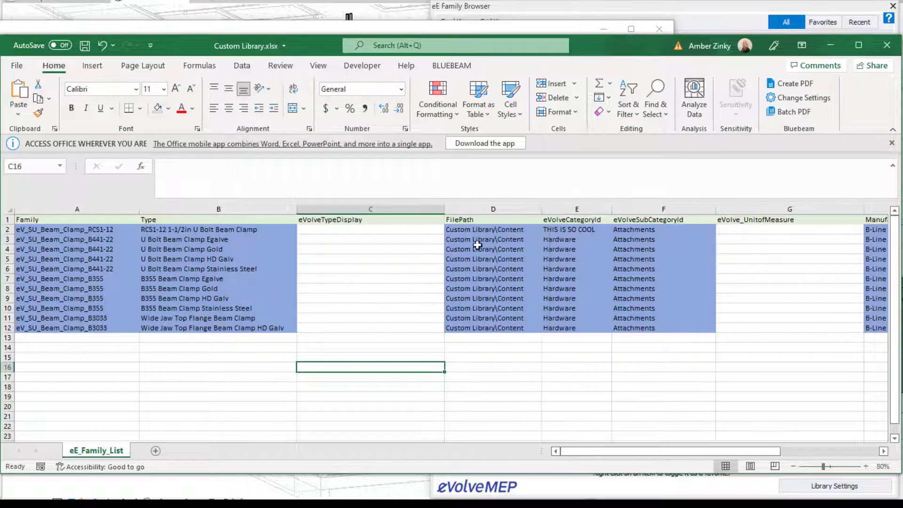
Step: Open the Content folder in File Explorer to view the beam clamp files
click(264, 27)
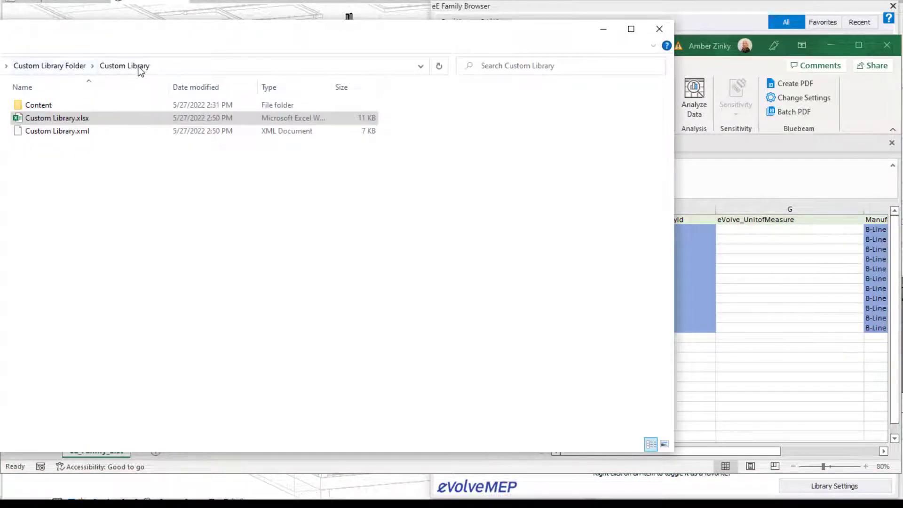
click(54, 107)
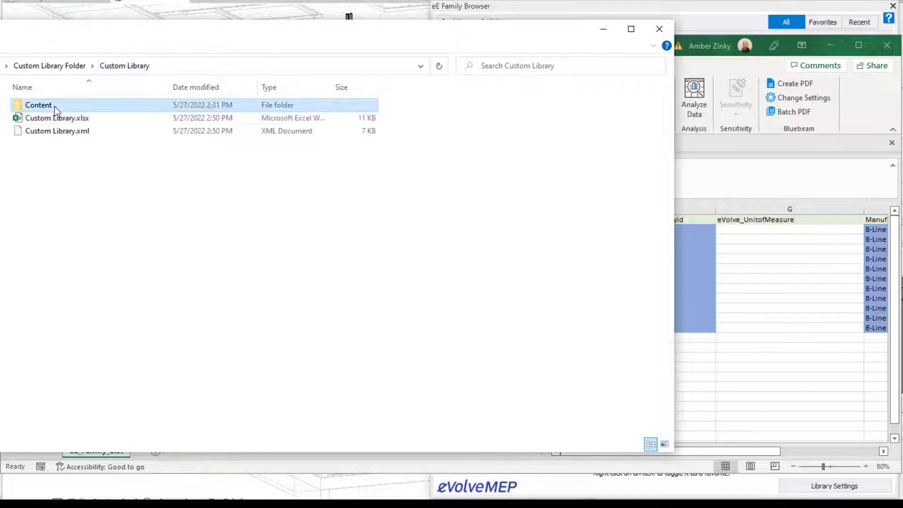
double_click(64, 105)
Step: Back in Excel, scroll across the remaining columns, including Manufacturer B-Line
key(alt+Tab)
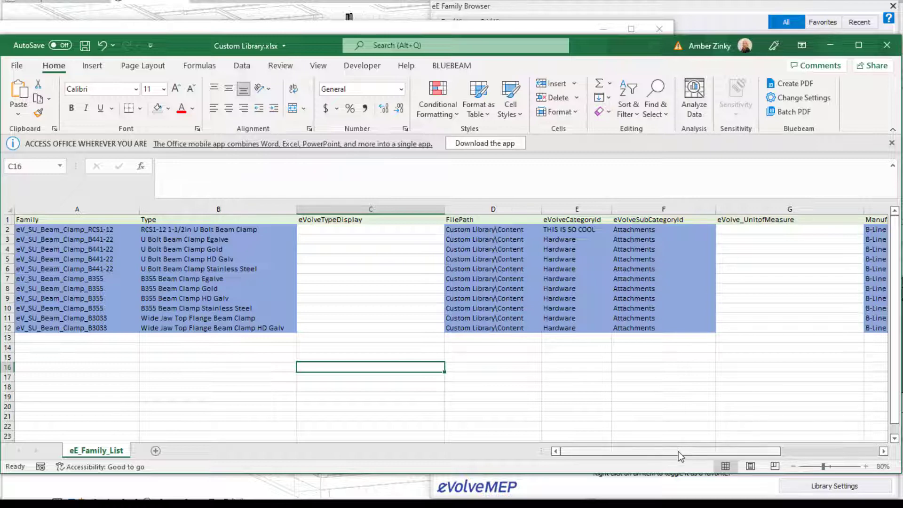
drag(681, 456, 748, 436)
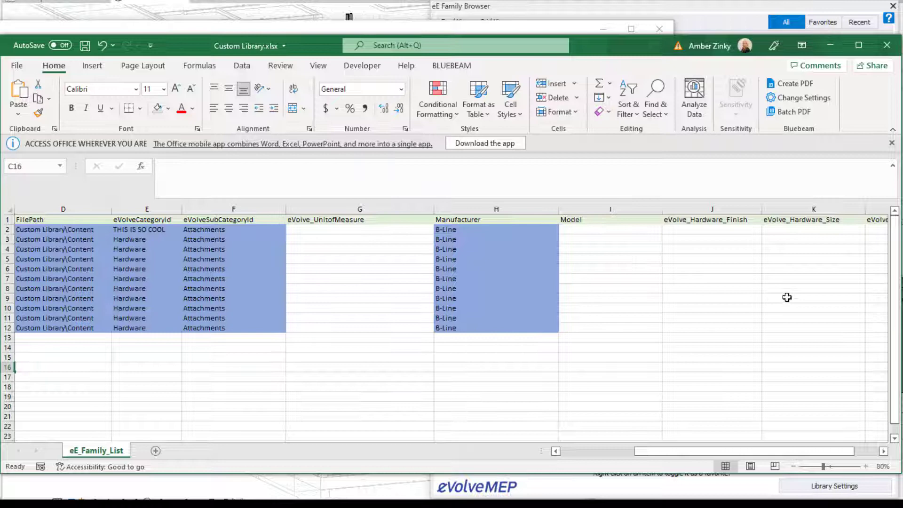
drag(692, 449, 599, 451)
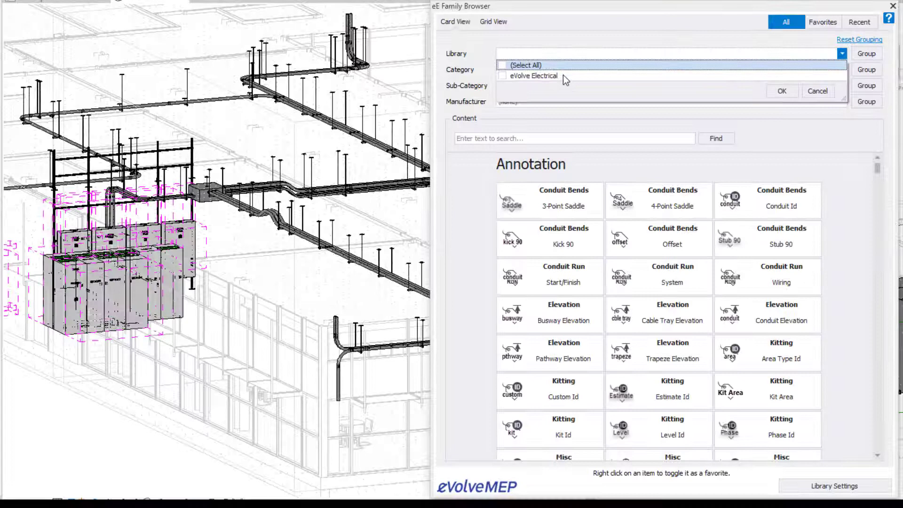
Step: Set Custom Library Location to Desktop\Custom Library Folder\Custom Library in Library Settings
click(470, 174)
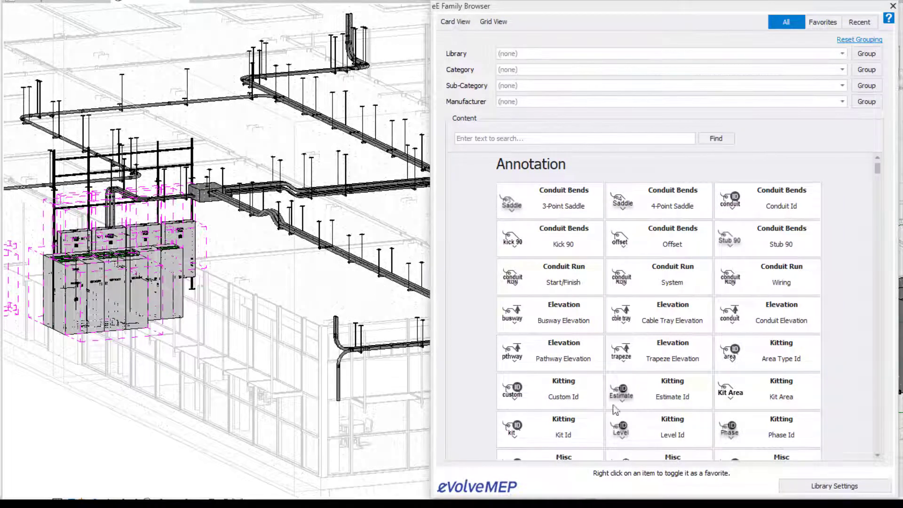
click(820, 487)
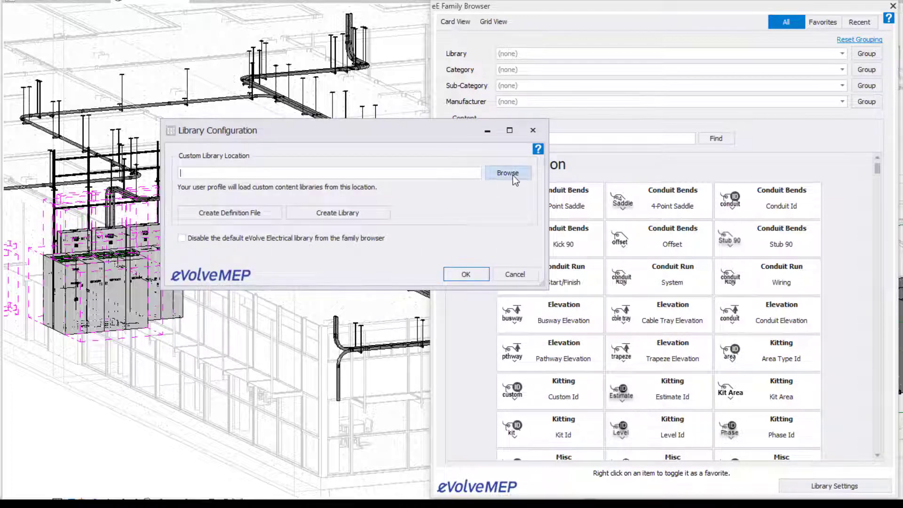
click(511, 178)
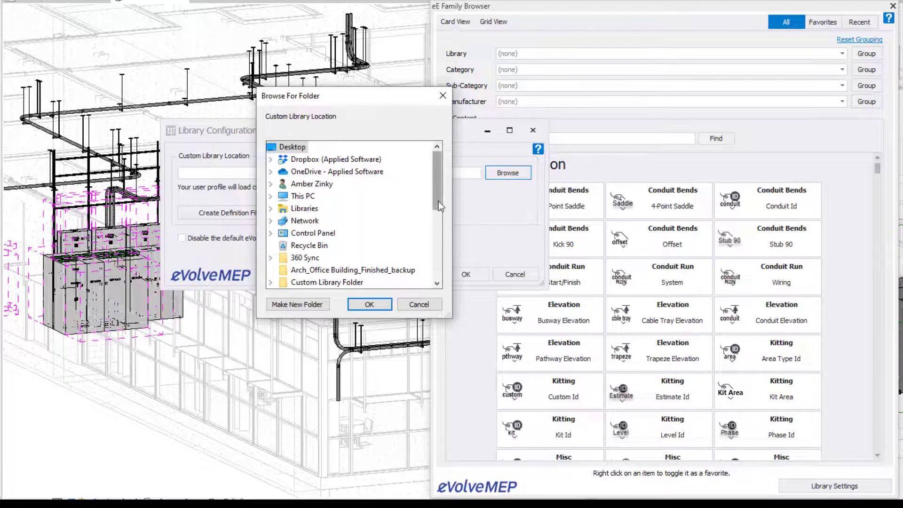
scroll(433, 234, down, 2)
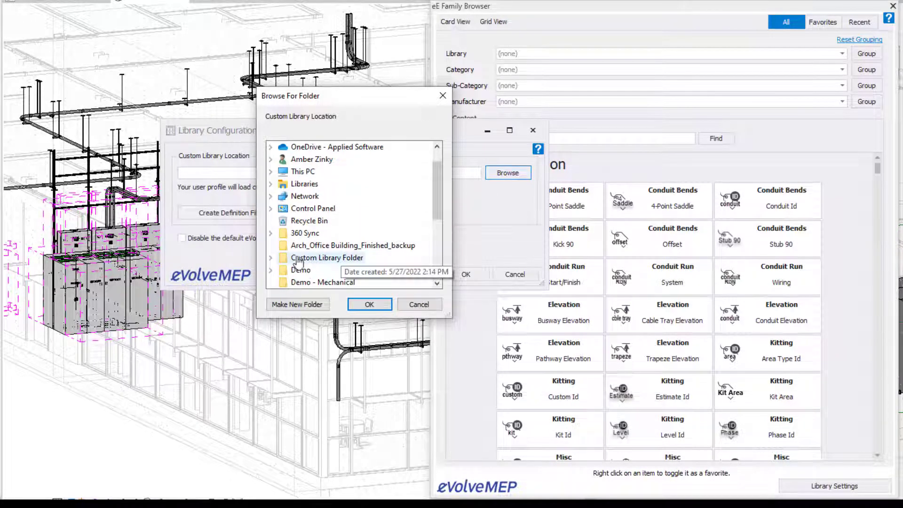
click(270, 257)
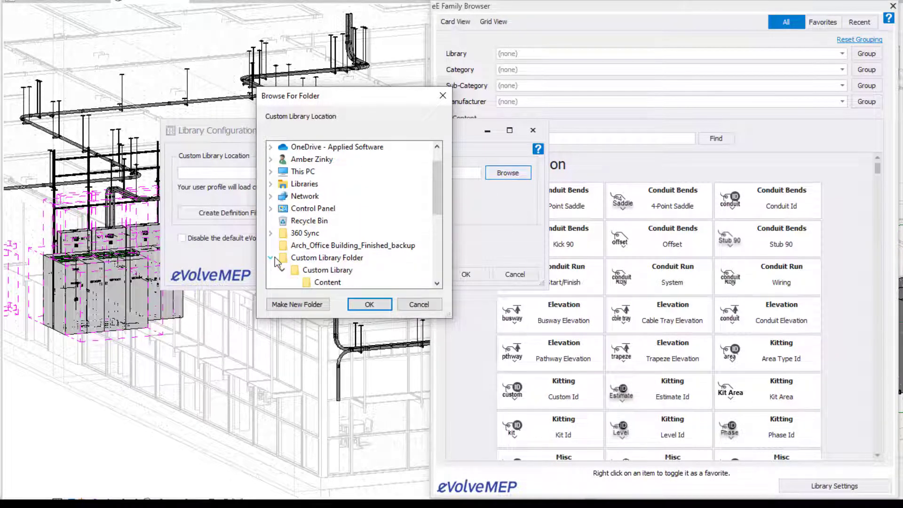
click(334, 274)
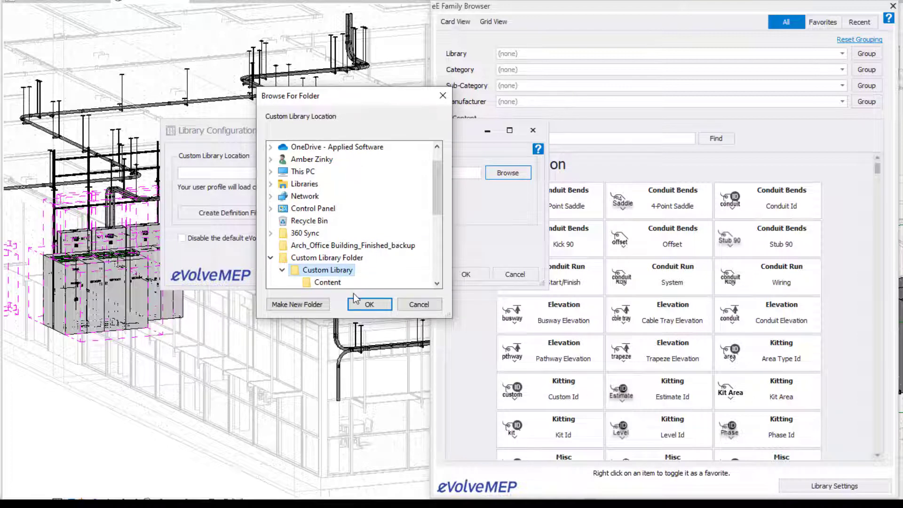
click(367, 305)
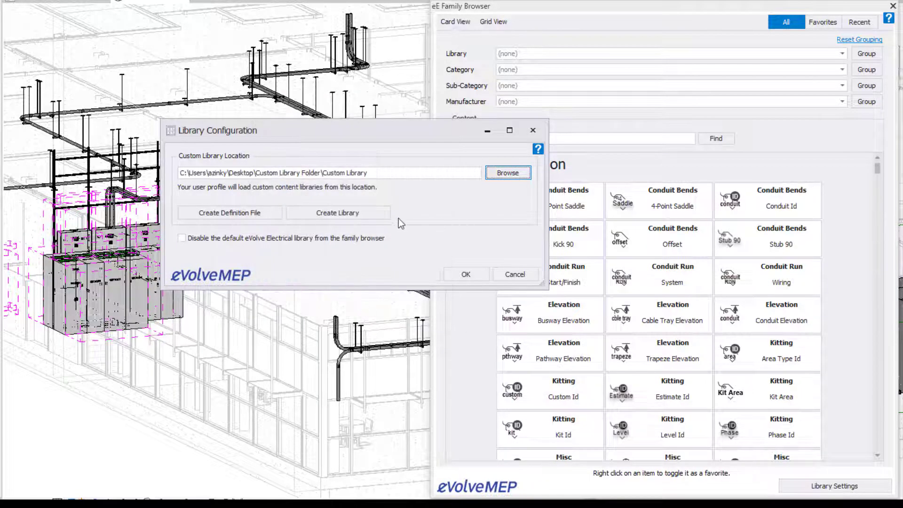
Step: Create the library from Custom Library.xlsx, acknowledge the success notice, and close Library Configuration
click(369, 215)
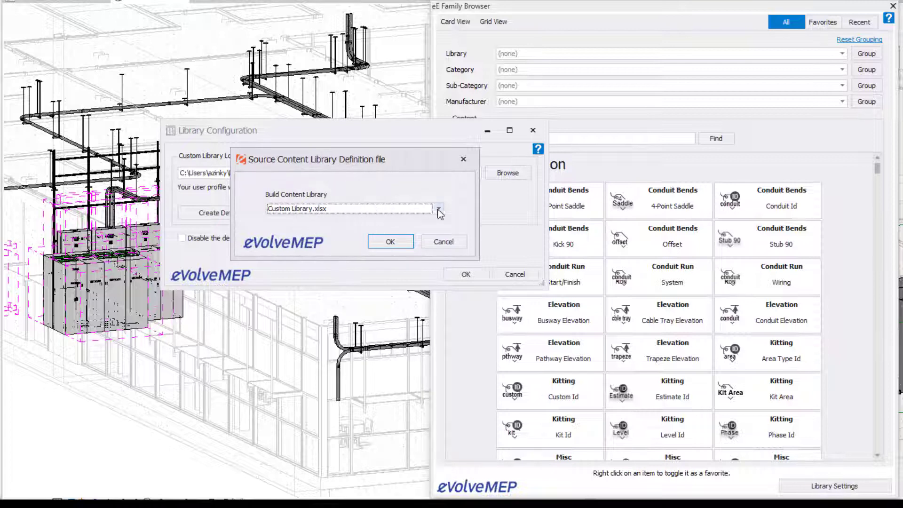
click(403, 241)
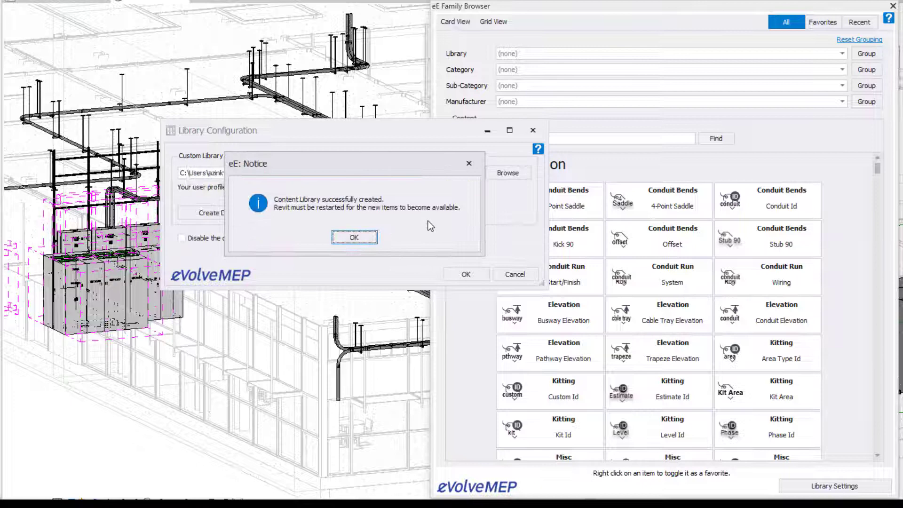
click(371, 239)
click(470, 272)
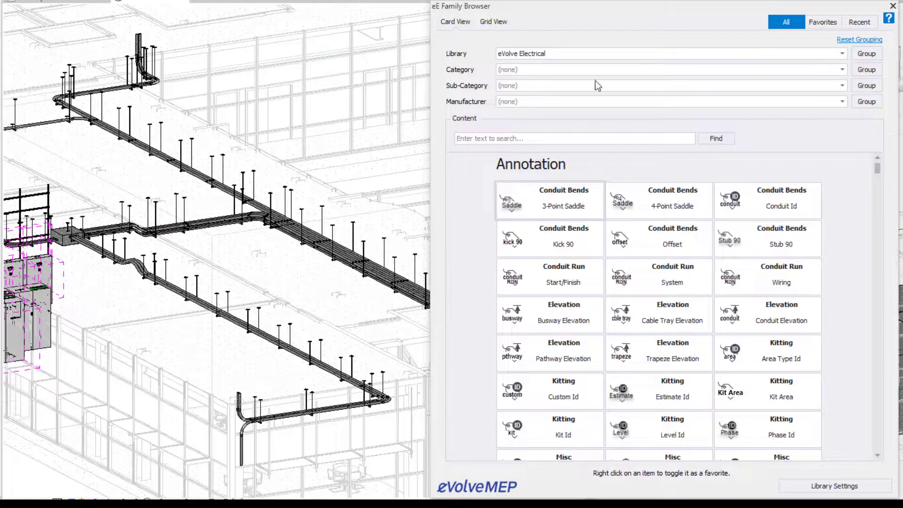
Step: Filter the family browser to Custom Library only, unchecking eVolve Electrical
click(556, 55)
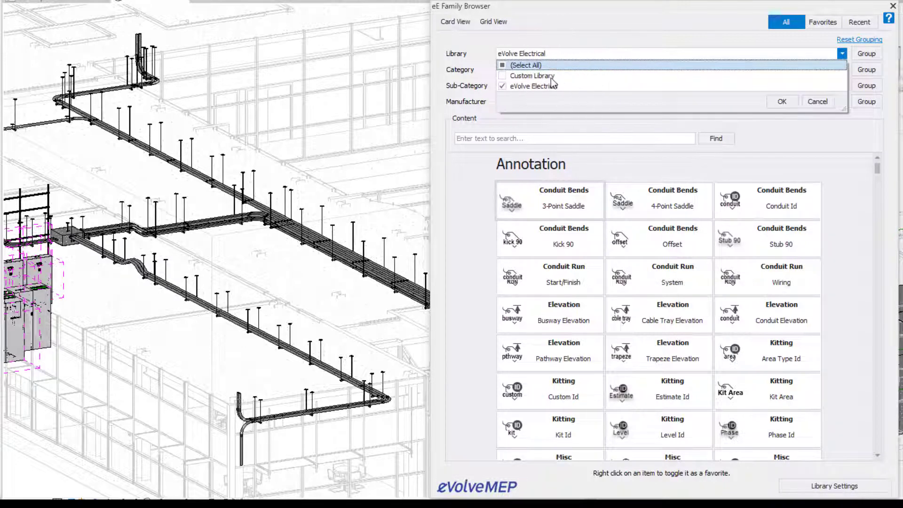
click(549, 77)
click(524, 87)
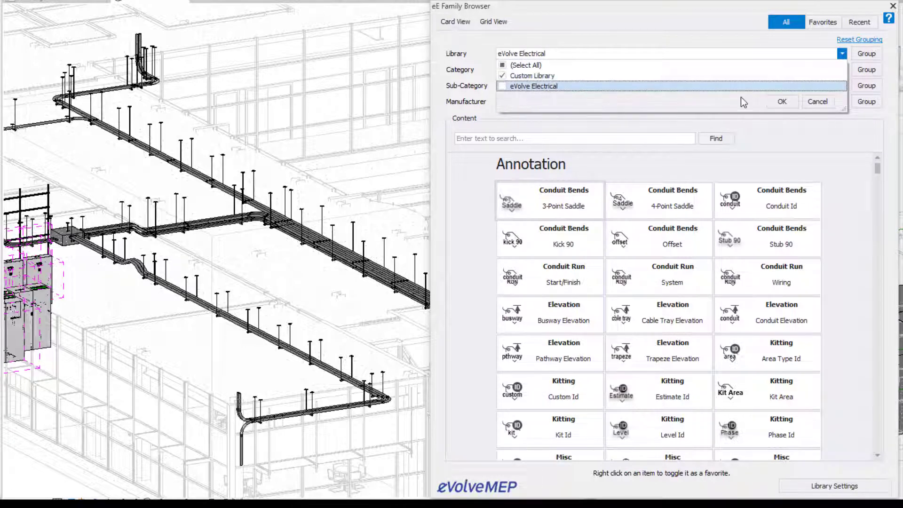
click(778, 102)
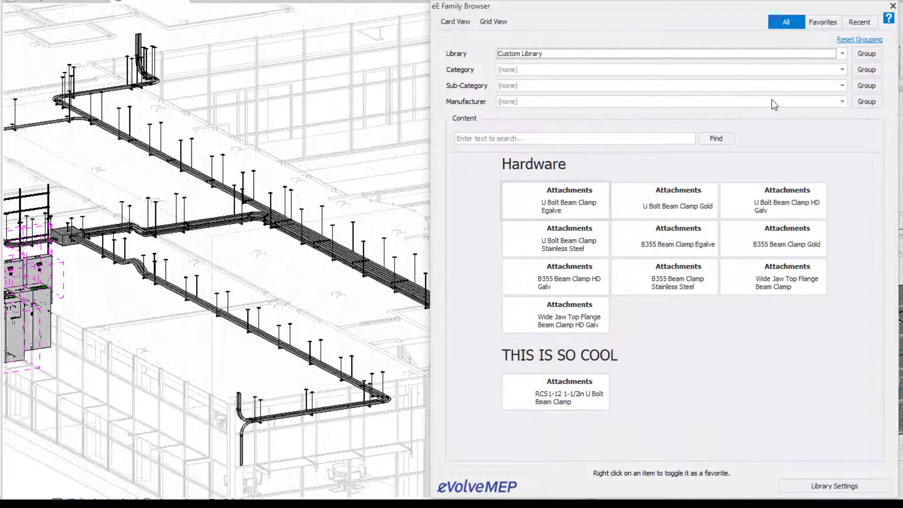
click(617, 70)
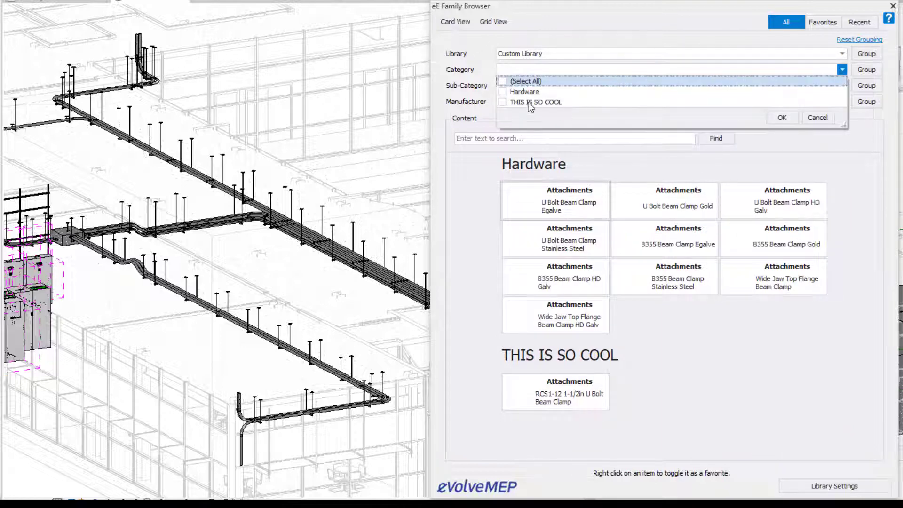
click(468, 190)
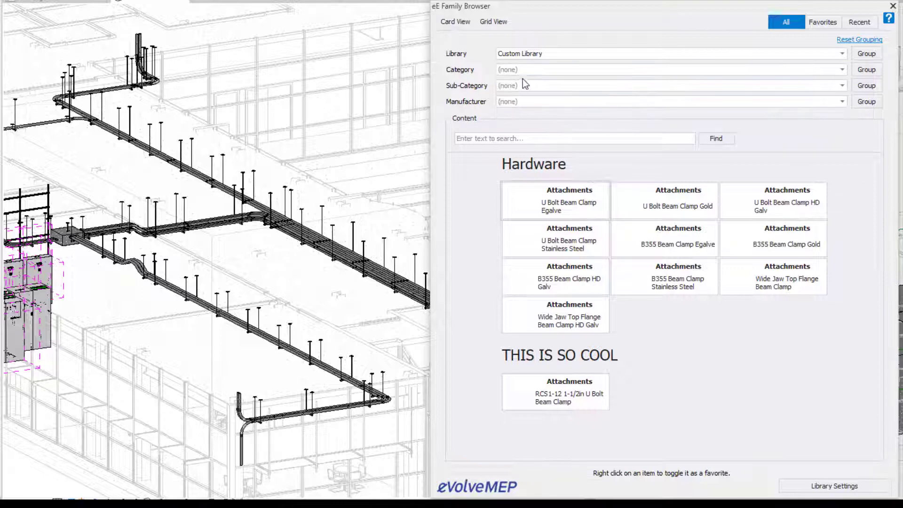
click(520, 85)
click(520, 84)
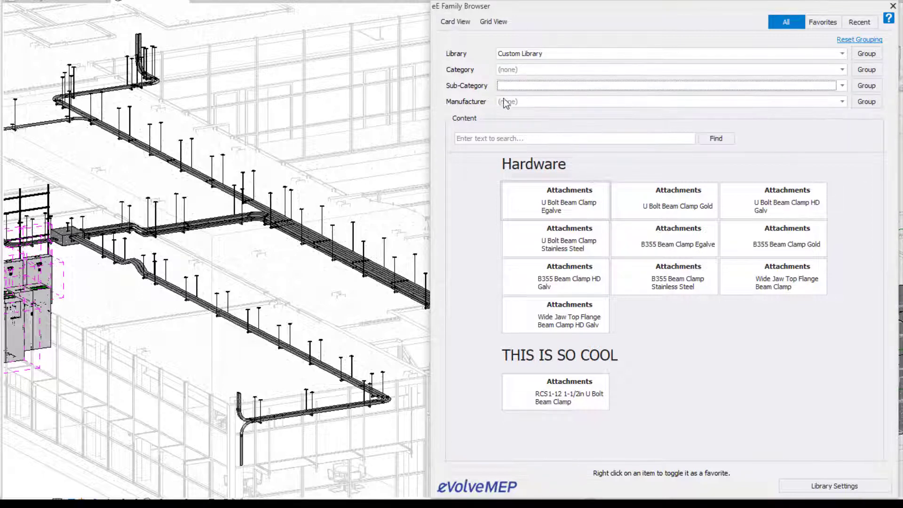
click(522, 101)
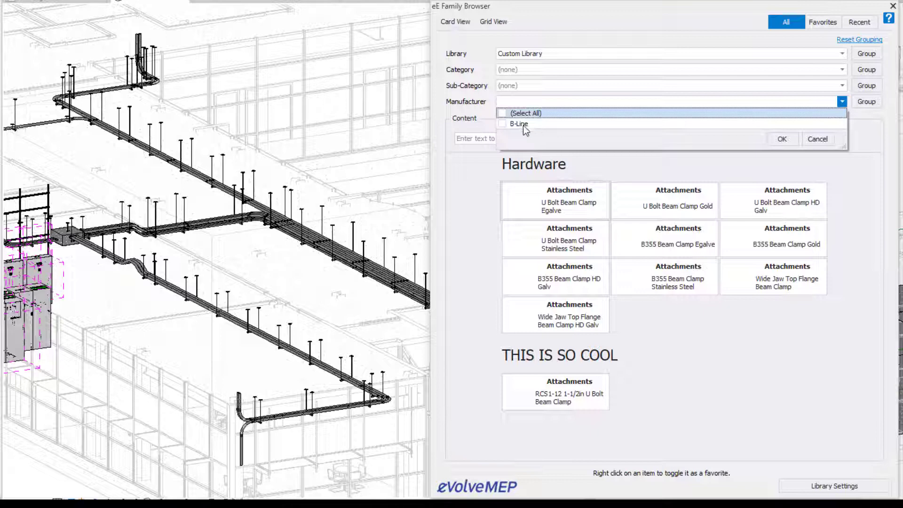
click(473, 176)
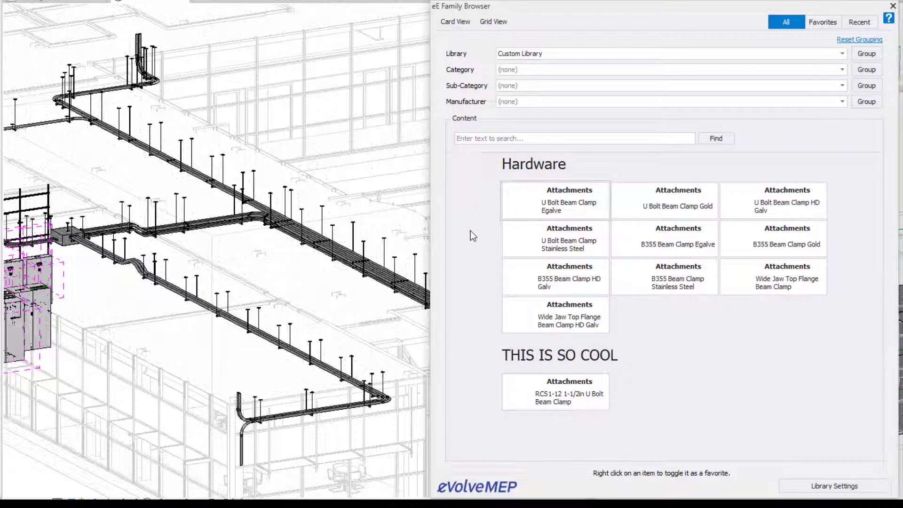